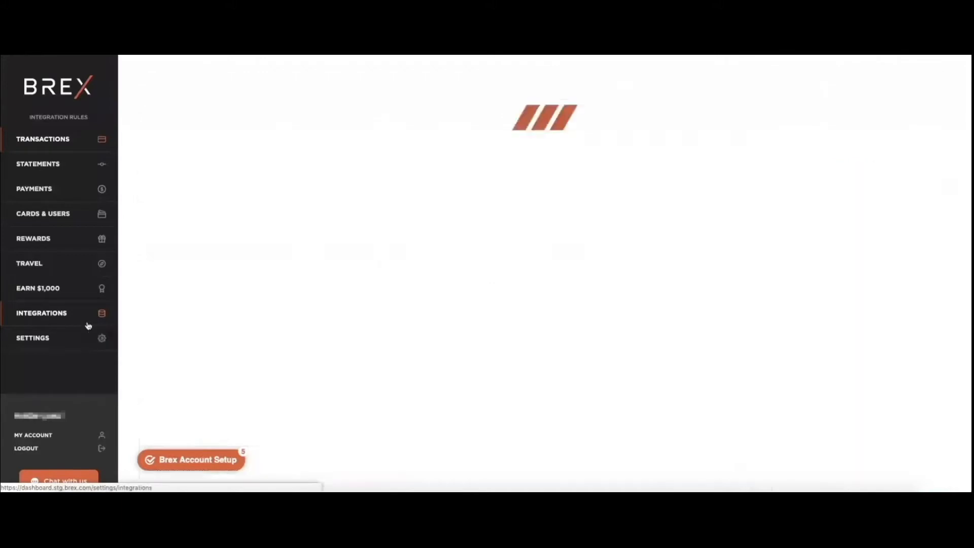
Start the NetSuite connection from the Brex integrations and proceed to the Enable Token Authentication instructions
left_click(920, 258)
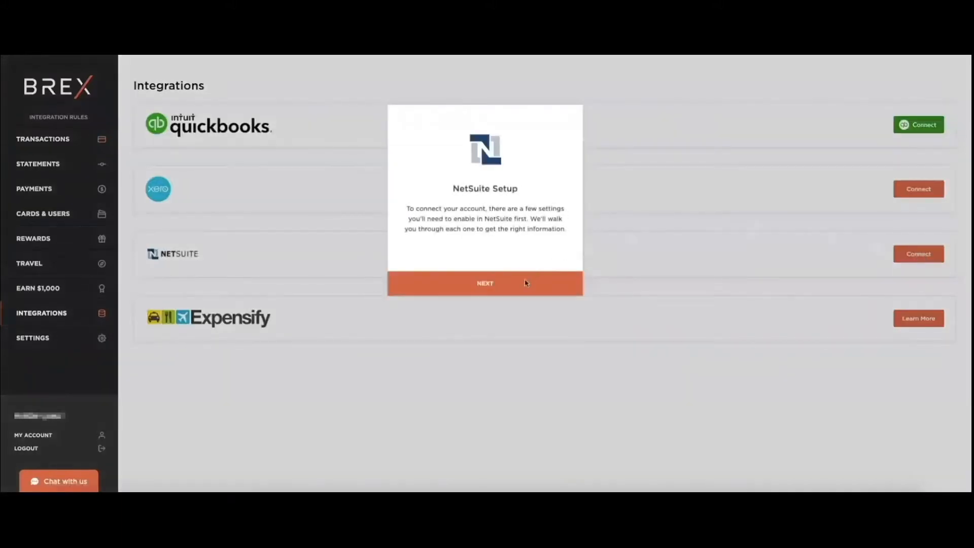
left_click(486, 287)
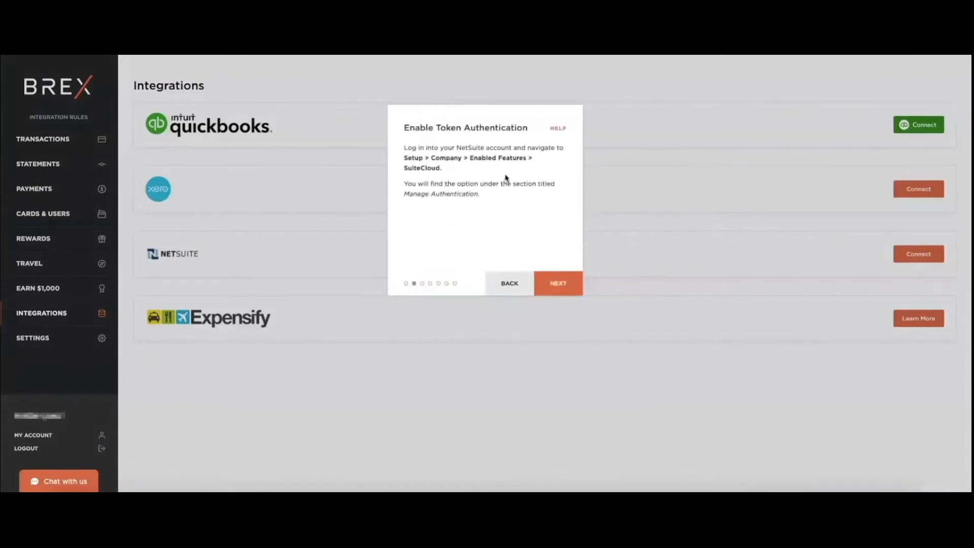
triple_click(461, 169)
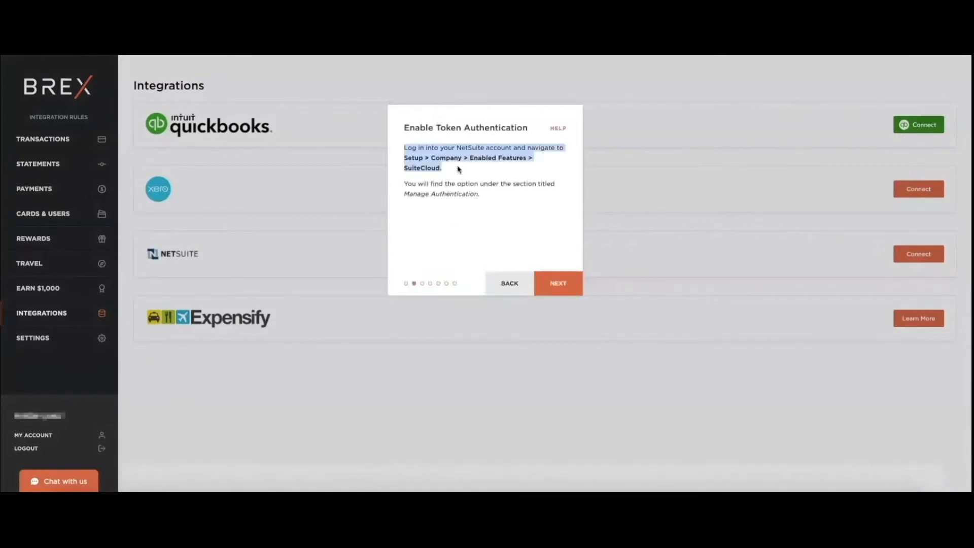
left_click(458, 168)
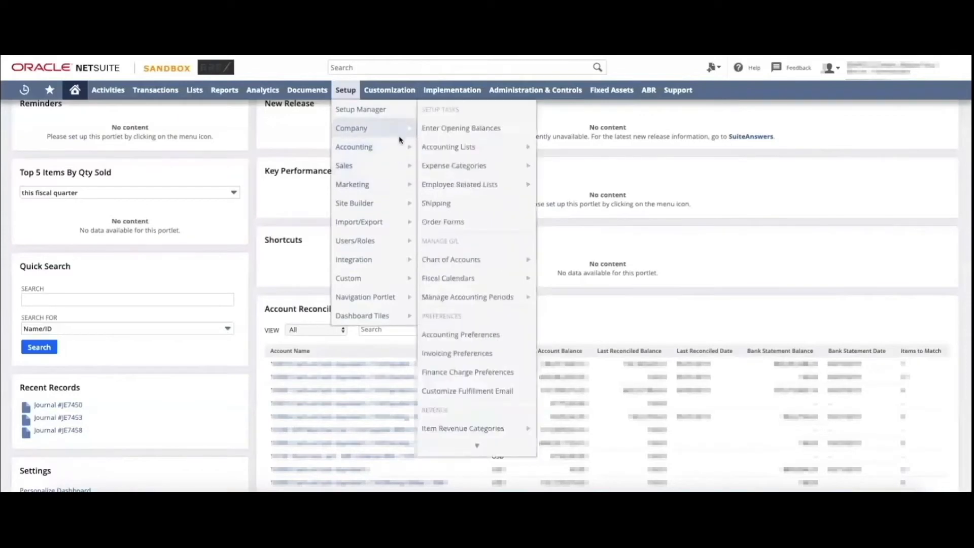
Switch to NetSuite and open the SuiteCloud settings of the company's Enable Features page
mouse_move(400, 140)
left_click(456, 147)
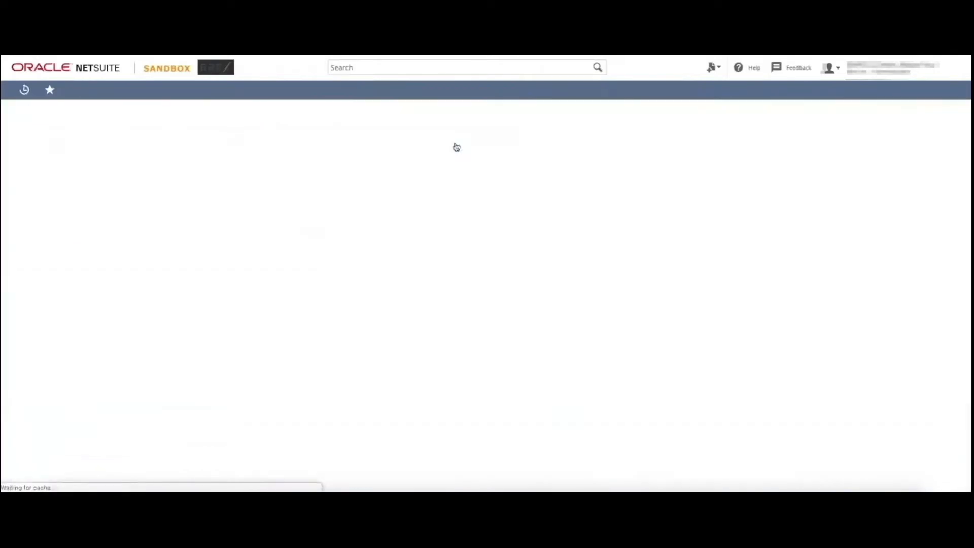
left_click(481, 154)
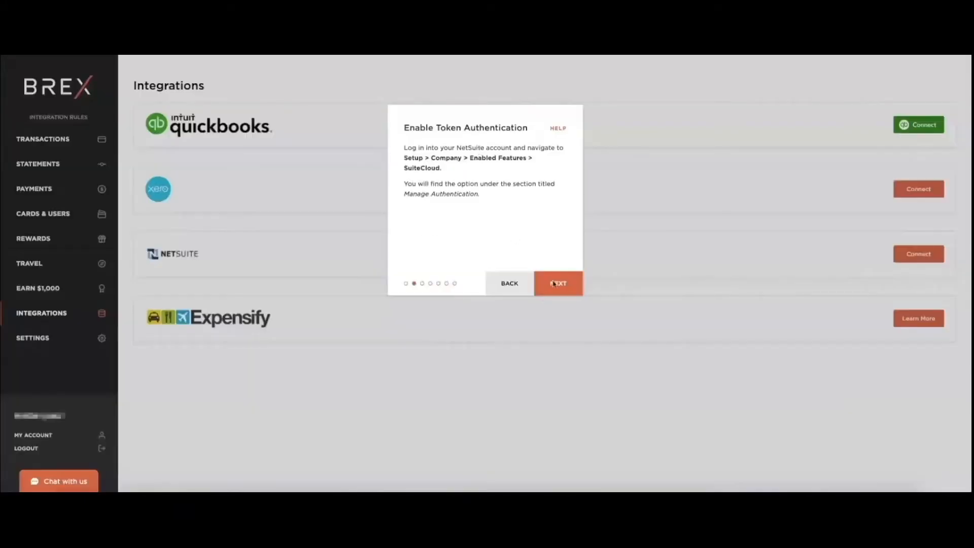
Check the SOAP Web Services and Token-Based Authentication options in NetSuite and advance the Brex wizard past Enable Web Services
left_click(558, 283)
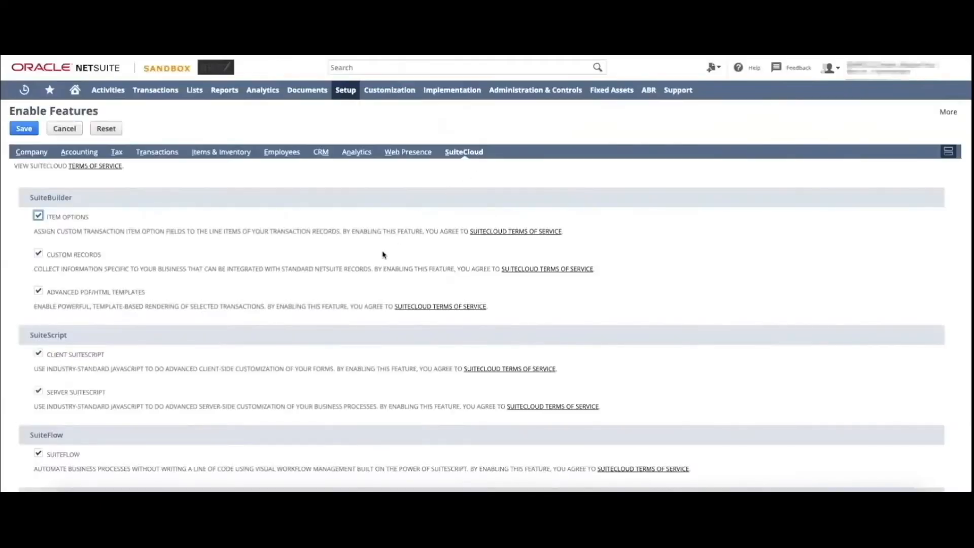
scroll(383, 254, "down", 5)
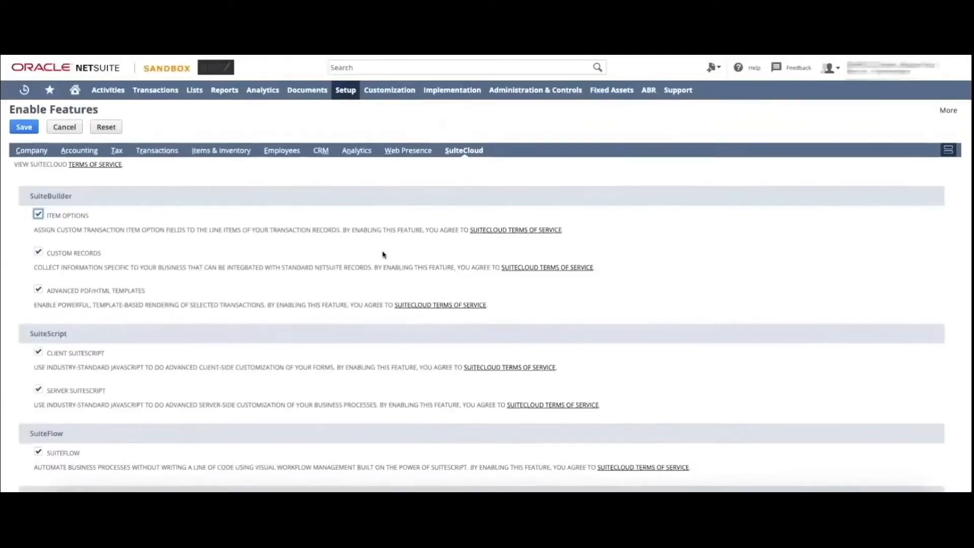
scroll(383, 255, "down", 5)
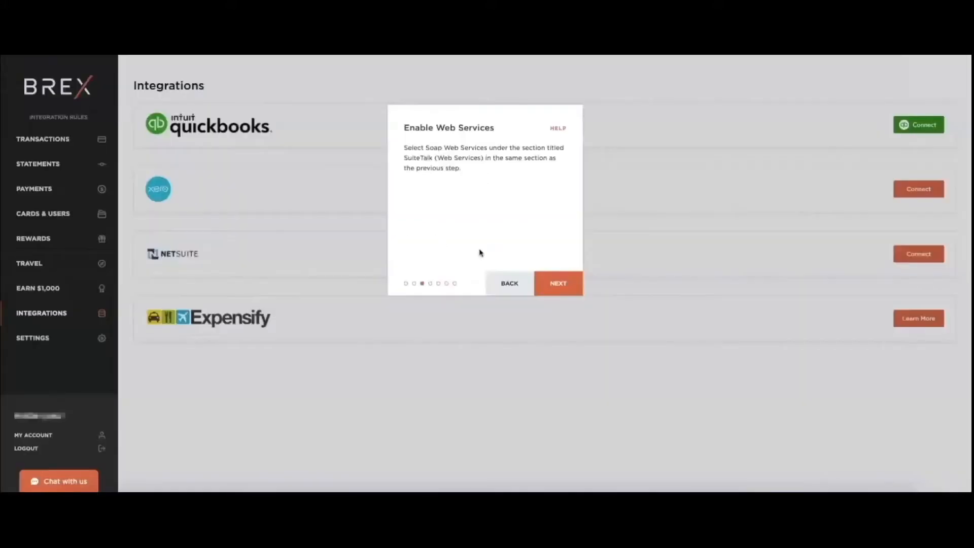
left_click(560, 284)
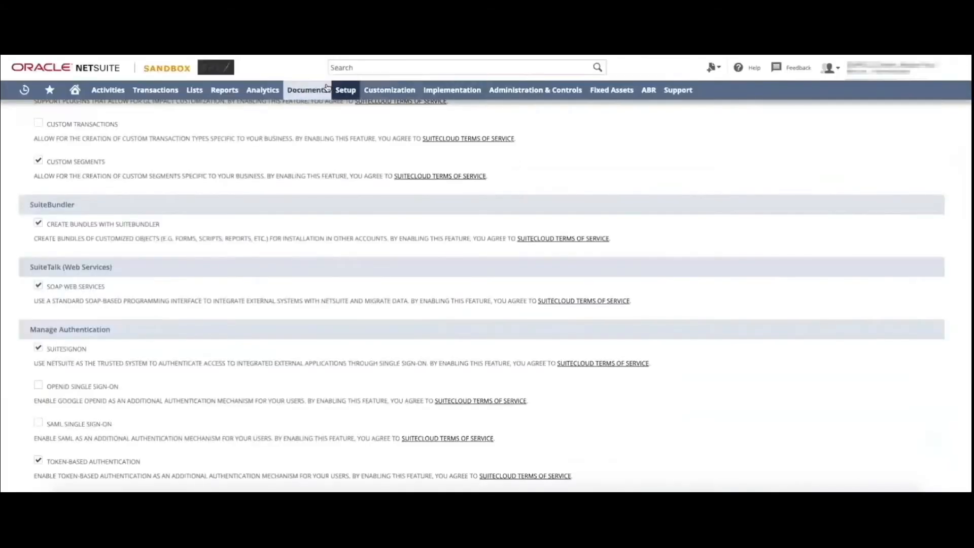
Search NetSuite's installable bundles for "brex" and open the details of the Brex bundle
mouse_move(406, 98)
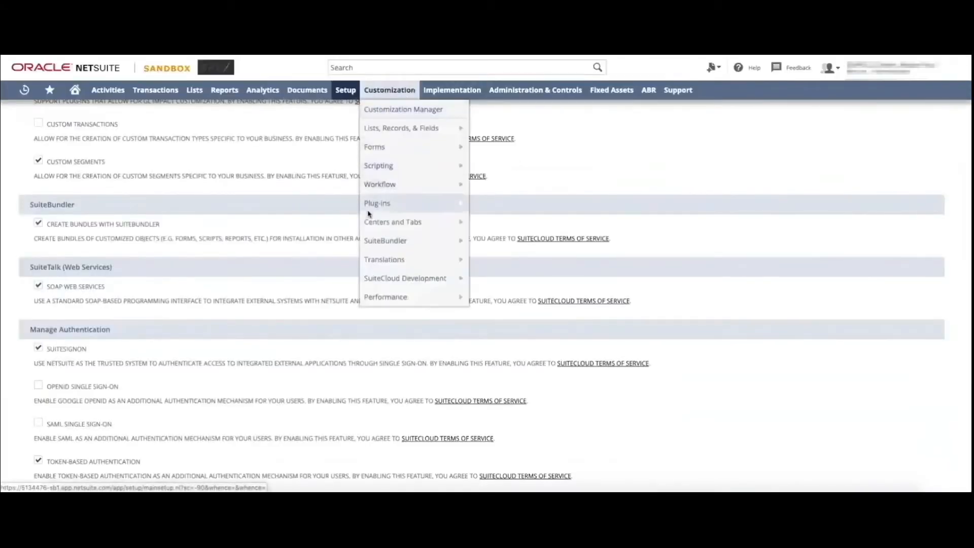
mouse_move(371, 237)
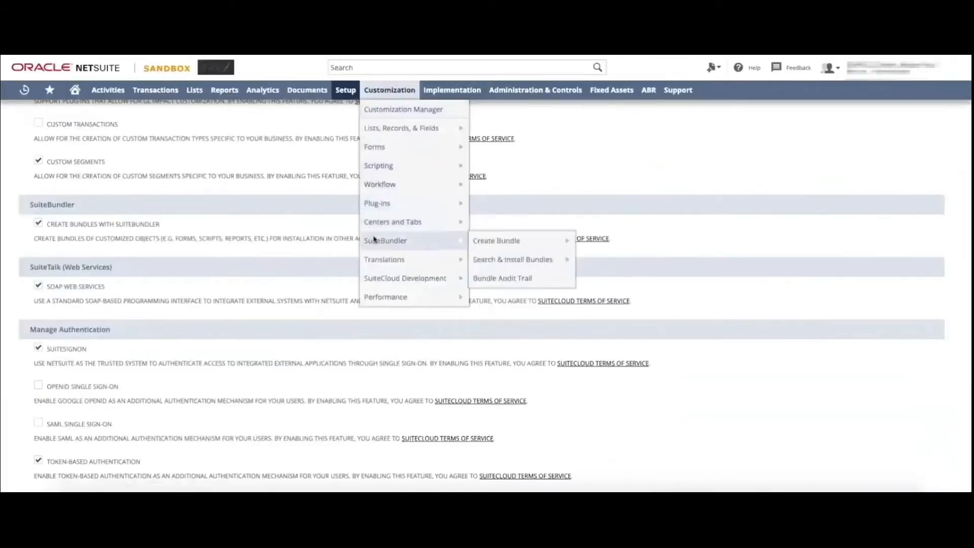
left_click(497, 260)
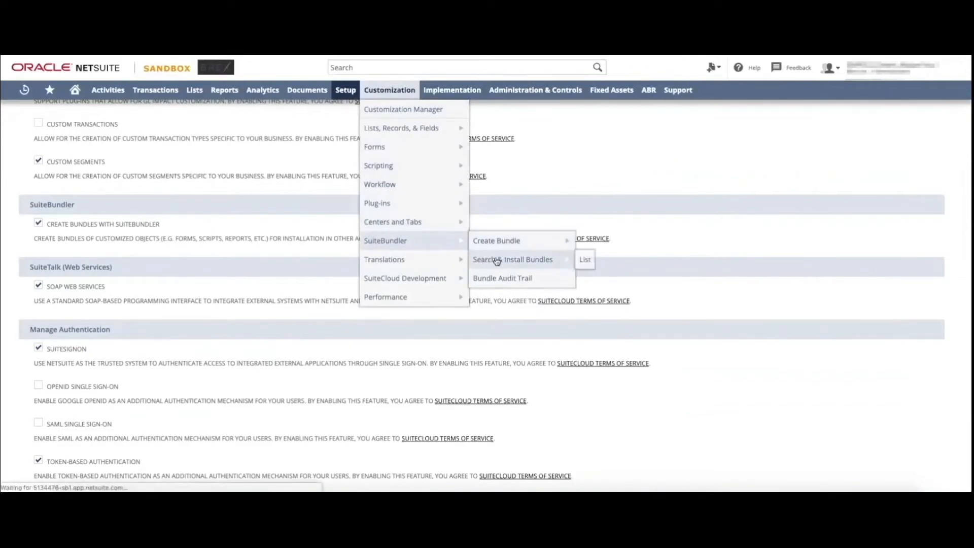
left_click(152, 189)
type("brex")
key("Return")
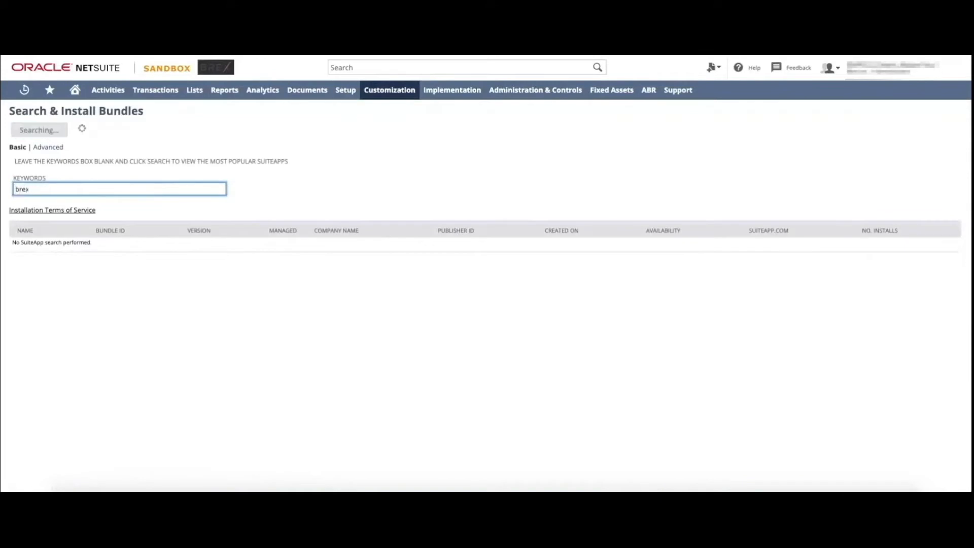
left_click(17, 244)
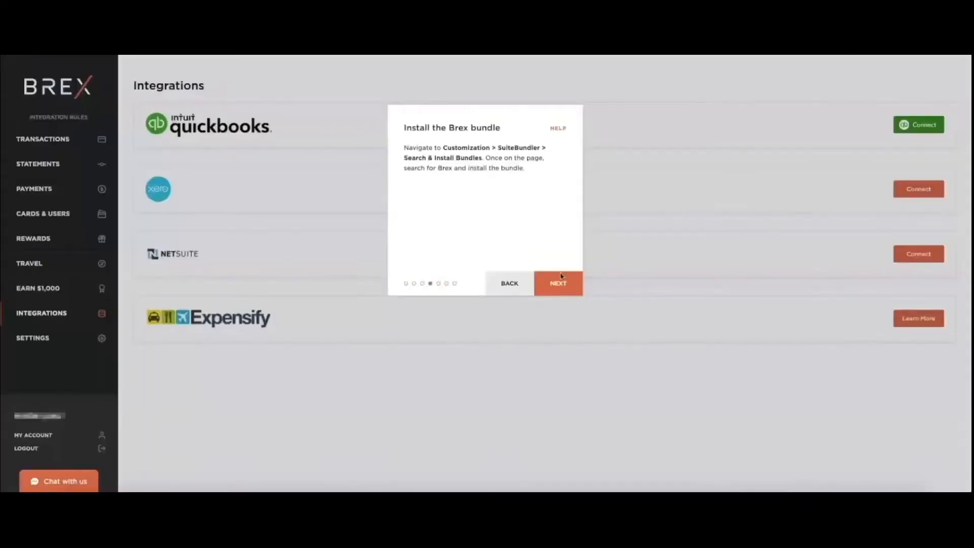
Advance the Brex wizard to the access token stage and open Manage Access Tokens from the NetSuite home dashboard
left_click(558, 282)
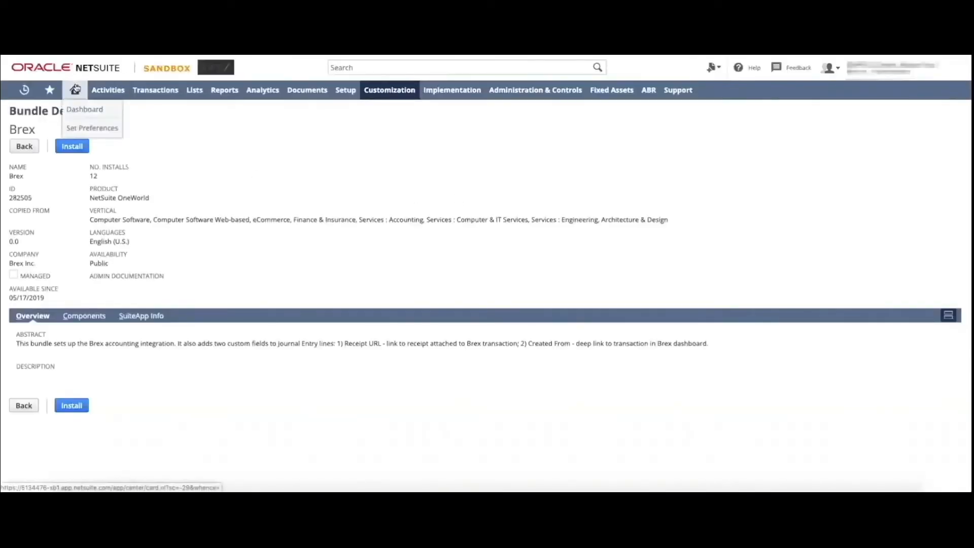
left_click(75, 90)
scroll(39, 317, "down", 3)
scroll(39, 317, "down", 3)
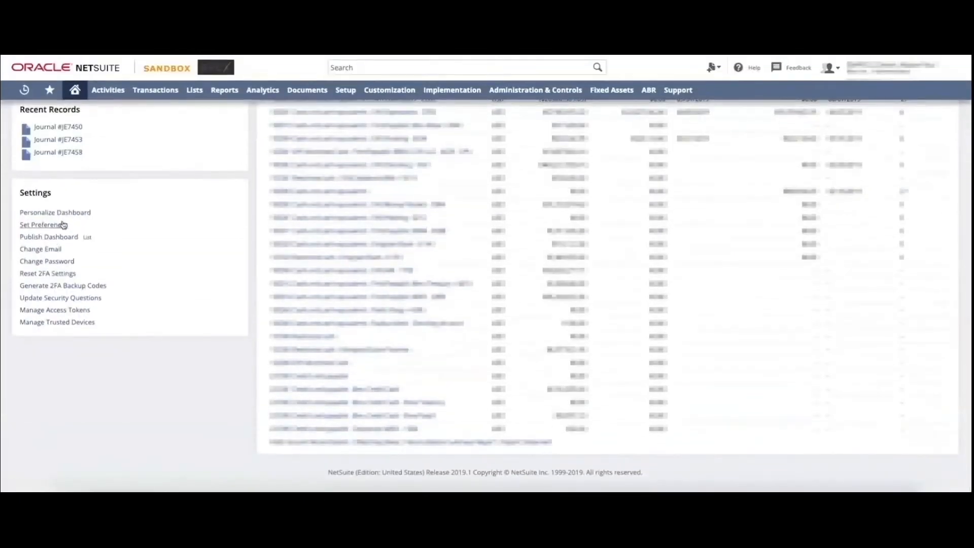
left_click(64, 311)
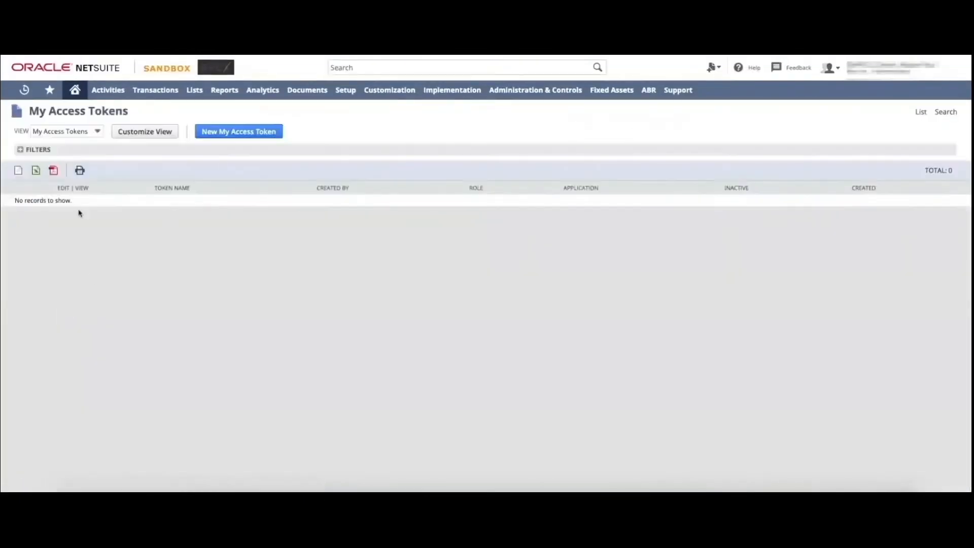
Create and save a new access token in NetSuite with Brex as the application name
left_click(223, 137)
type("b")
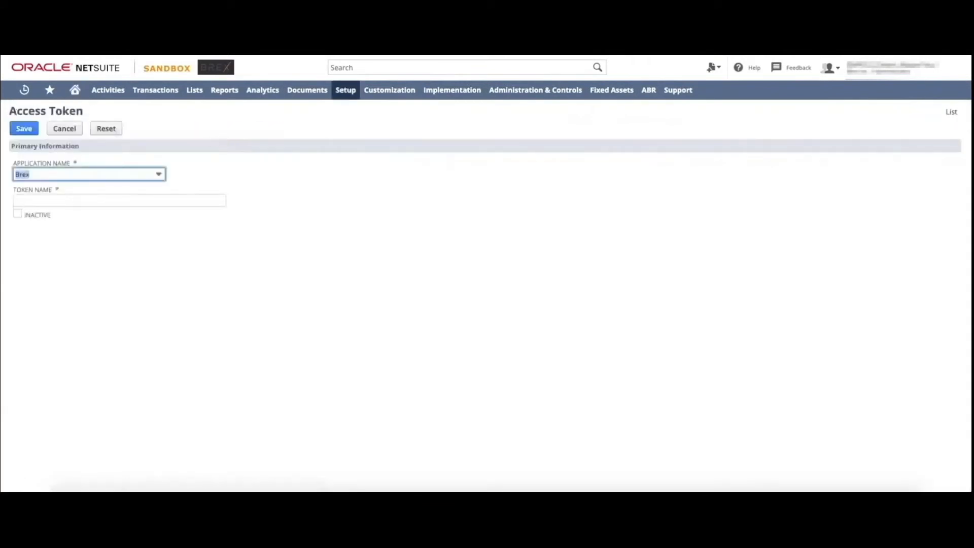
left_click(82, 200)
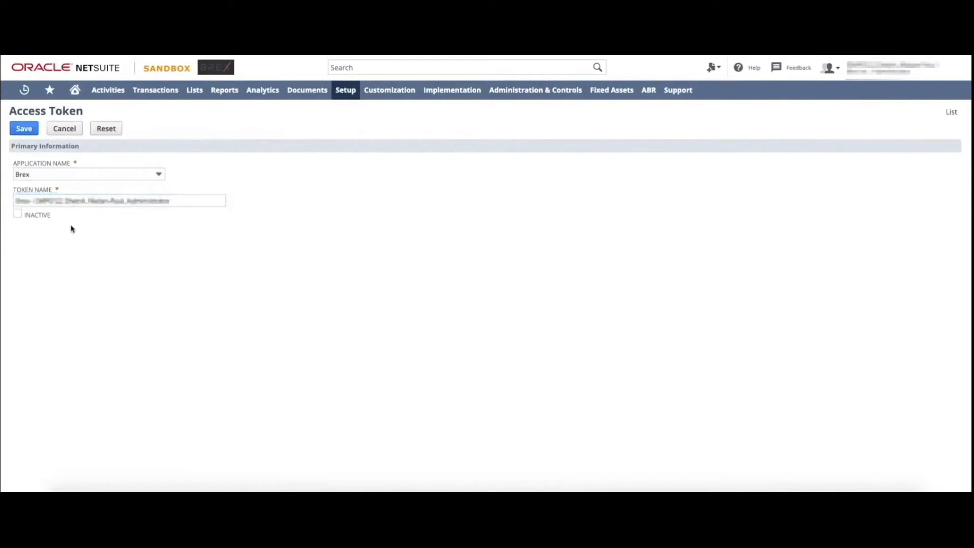
left_click(25, 128)
Paste the NetSuite token ID and token secret into the Brex wizard and continue to the account ID stage
mouse_move(104, 170)
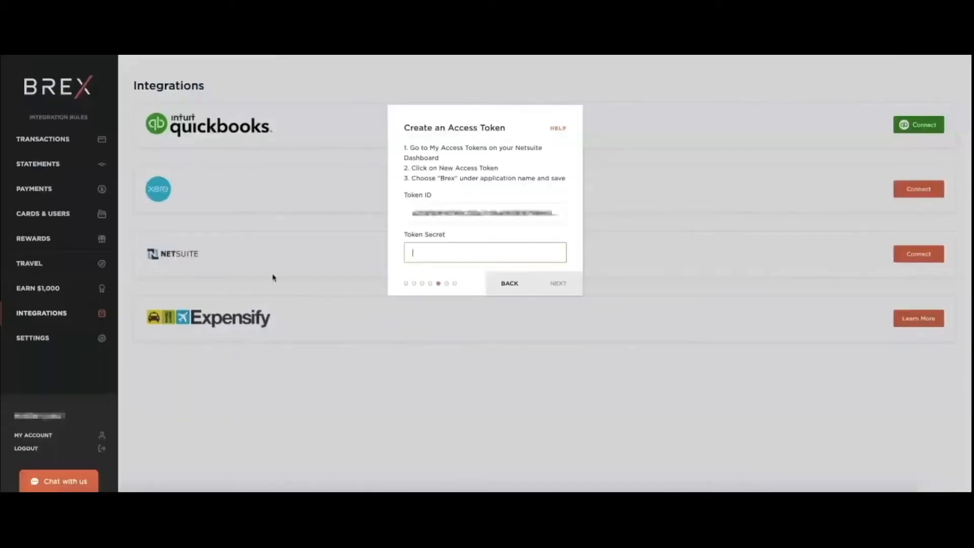
key("ctrl+v")
left_click(572, 287)
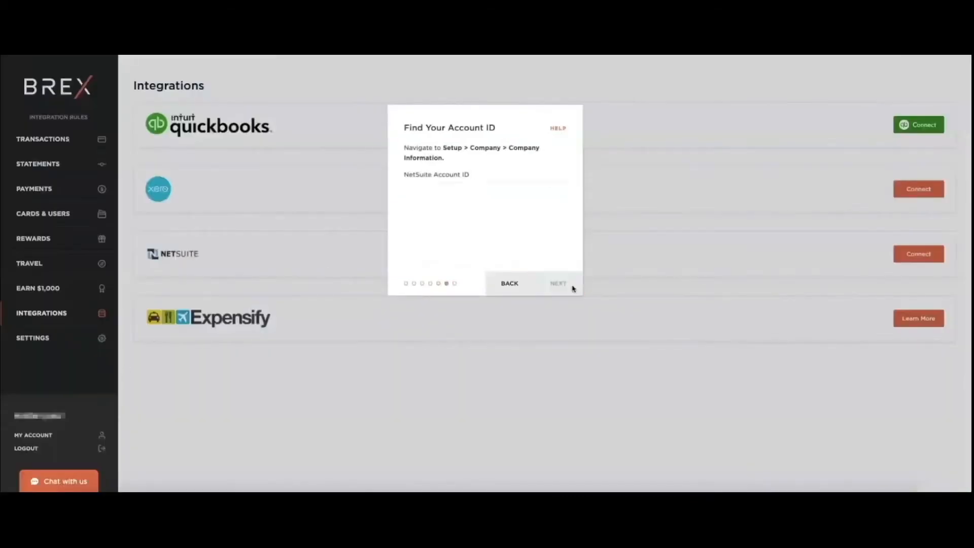
Copy the NetSuite account ID from its web address into the Brex wizard, replacing the hyphen with an underscore
left_click(484, 194)
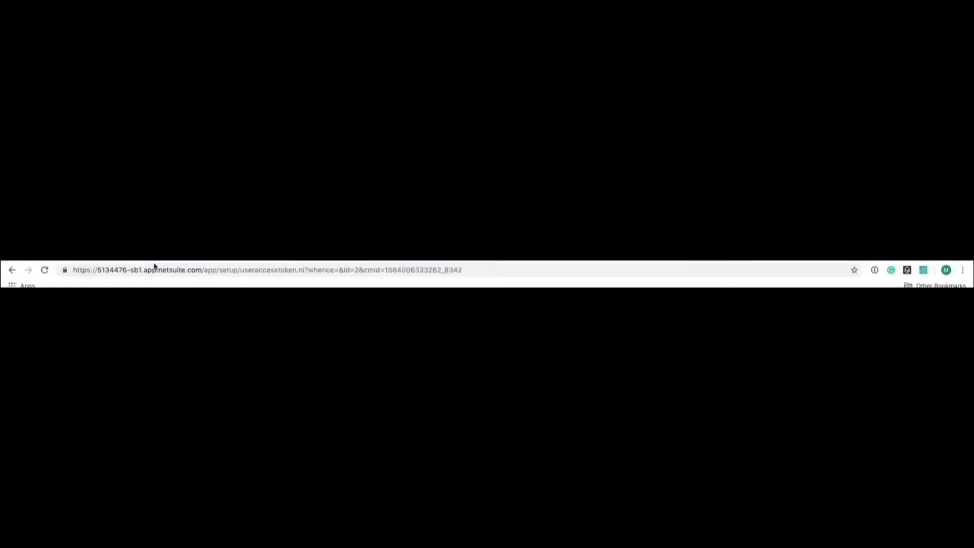
double_click(135, 269)
left_click_drag(135, 270, 98, 271)
key("ctrl+c")
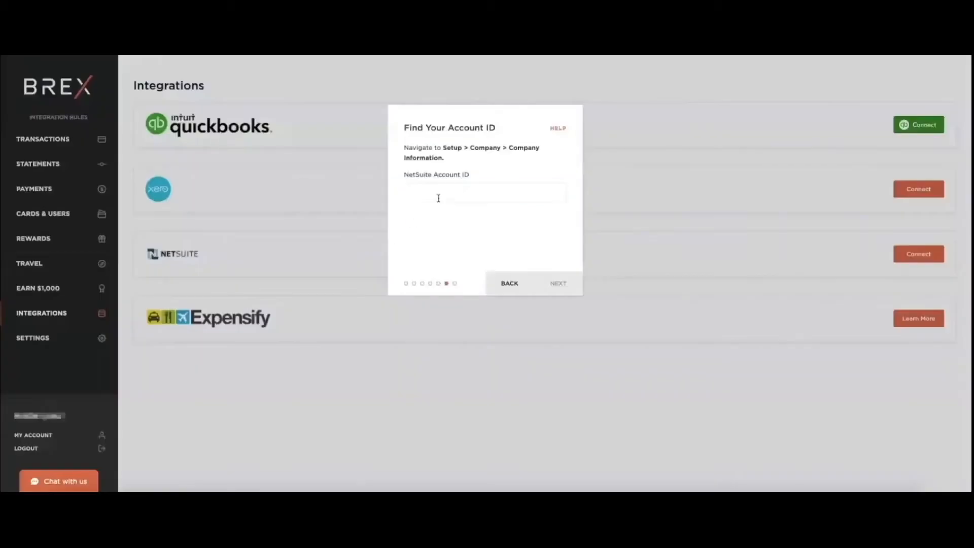
left_click(437, 199)
key("ctrl+v")
key("BackSpace")
type("_")
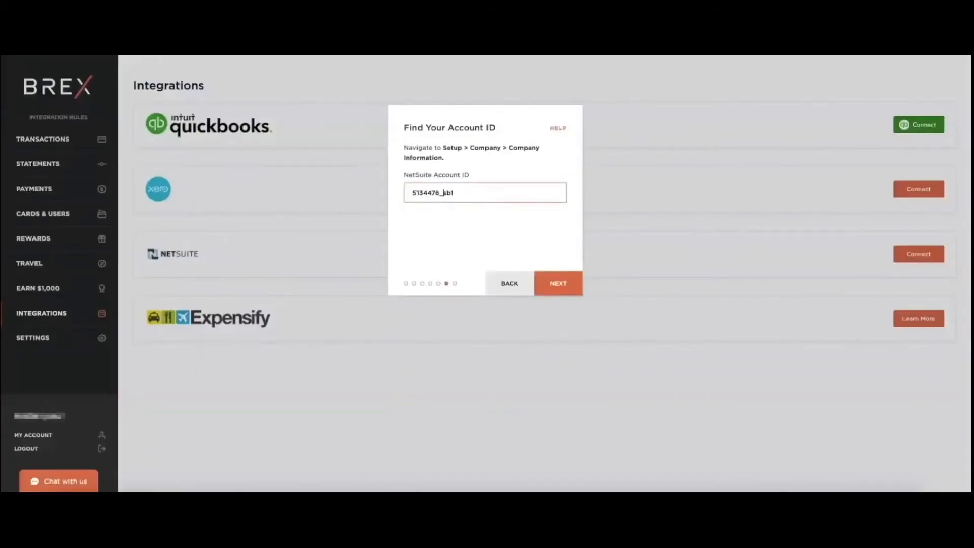
Capitalise the suffix of the NetSuite account ID in the final review and connect the NetSuite account to Brex
left_click(527, 230)
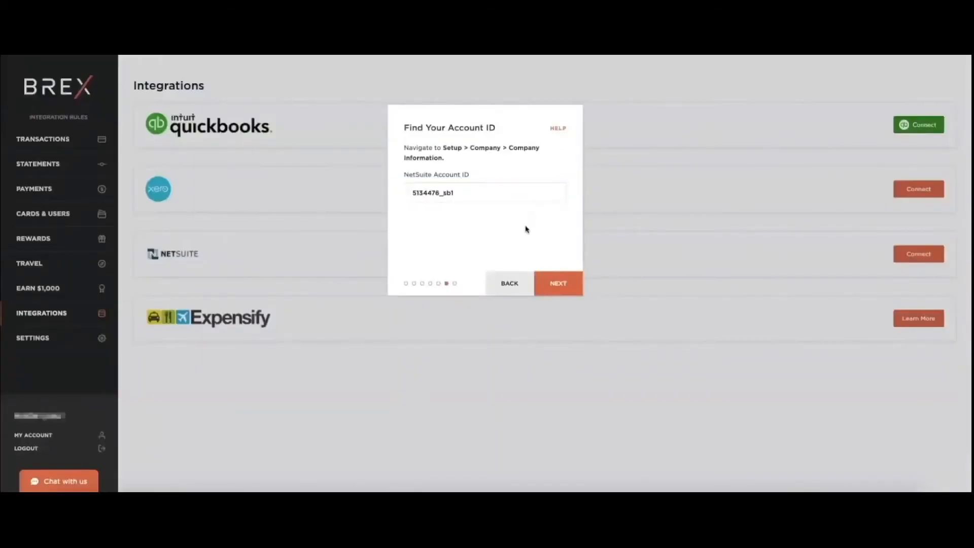
left_click(560, 291)
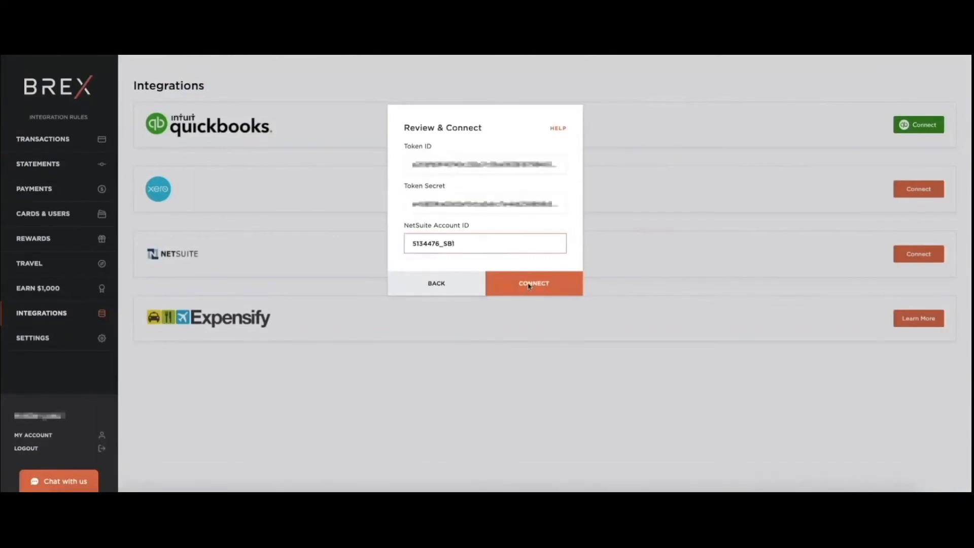
left_click(531, 284)
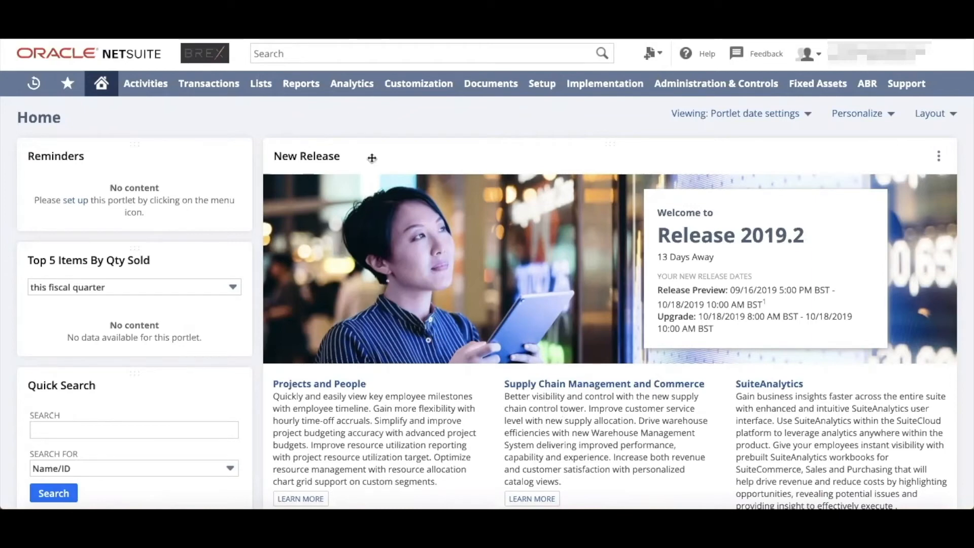
Switch to NetSuite and open the Brex Standard Journal Entry form for editing from the custom transaction forms
mouse_move(431, 90)
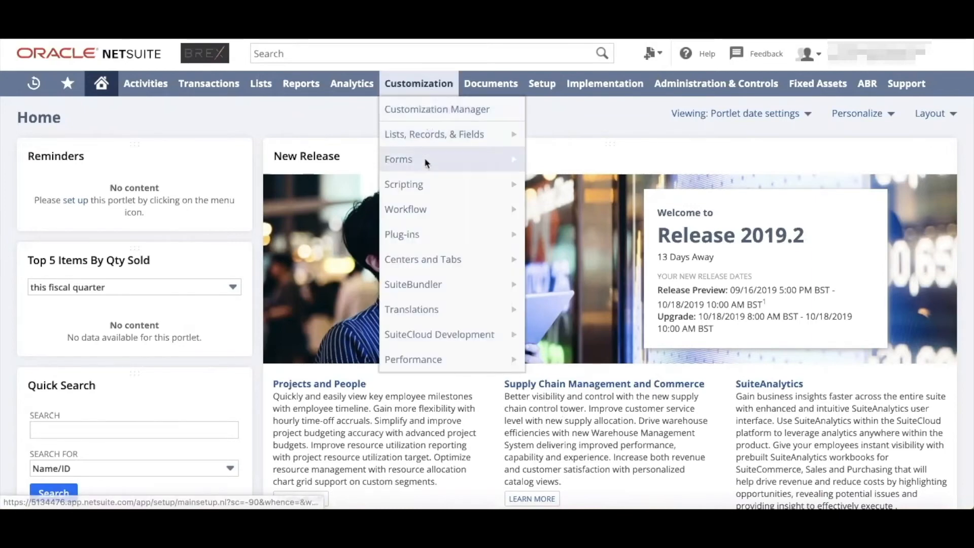
mouse_move(477, 160)
left_click(555, 214)
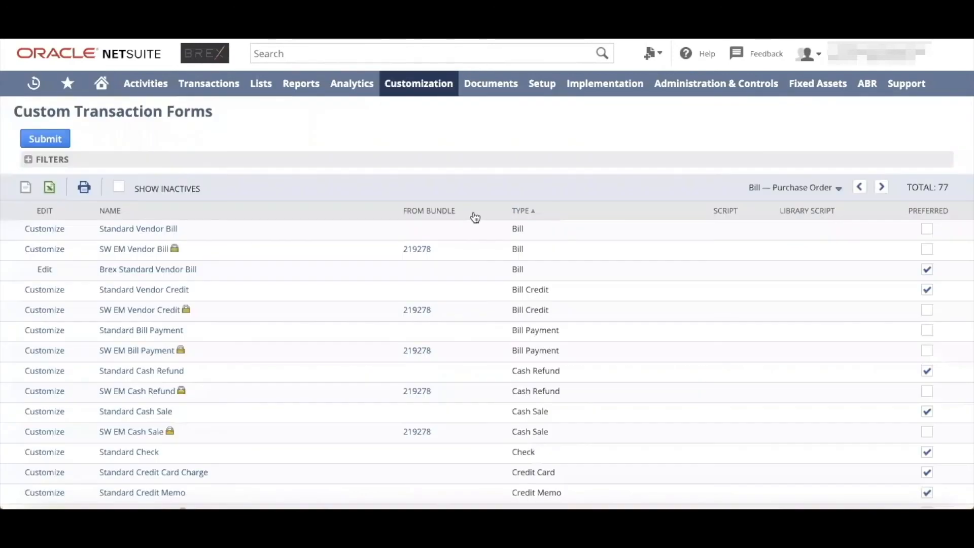
scroll(260, 238, "down", 12)
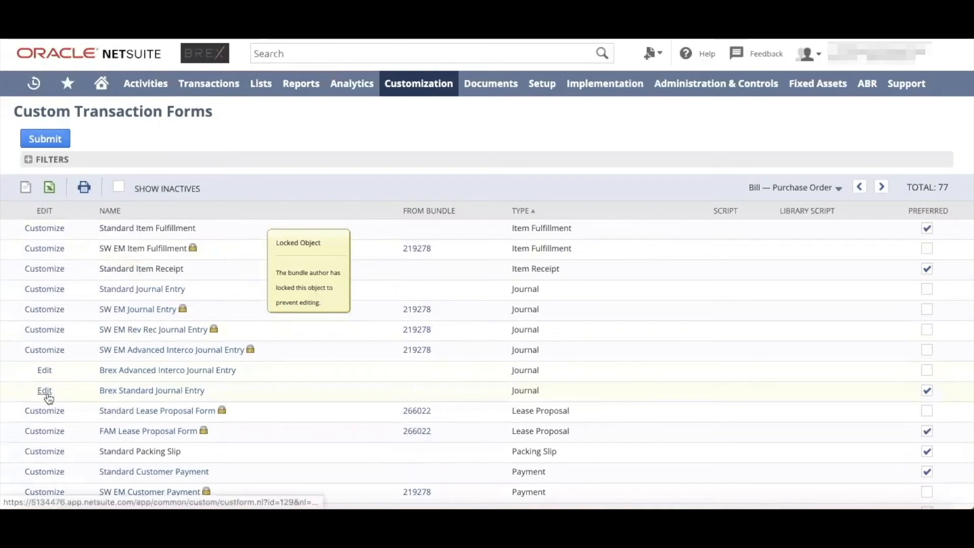
left_click(49, 391)
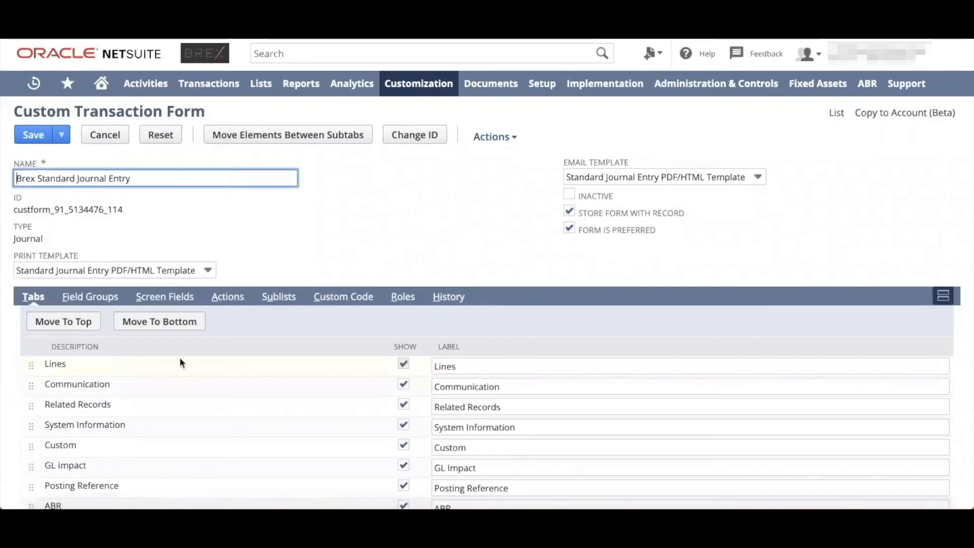
Review the line-level screen fields of the Brex Standard Journal Entry form and whether they are set to show
left_click(180, 300)
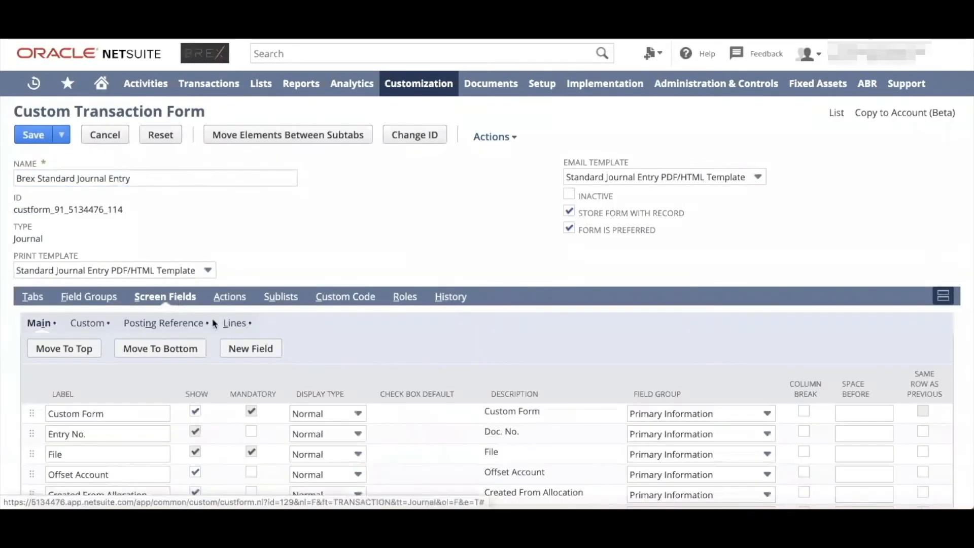
left_click(239, 327)
scroll(249, 376, "down", 4)
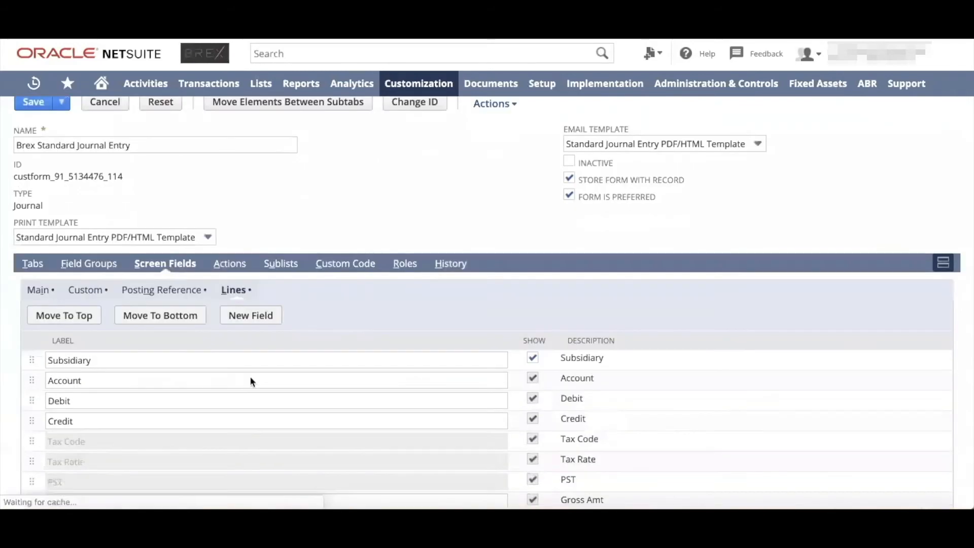
scroll(250, 380, "down", 6)
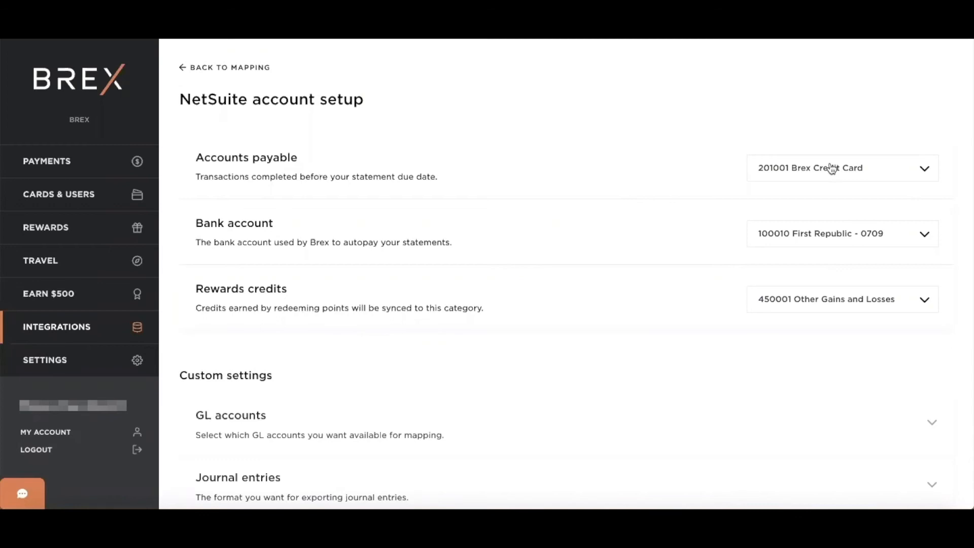
Examine the NetSuite account setup in Brex, including the GL accounts that can be made available for mapping
scroll(717, 261, "down", 2)
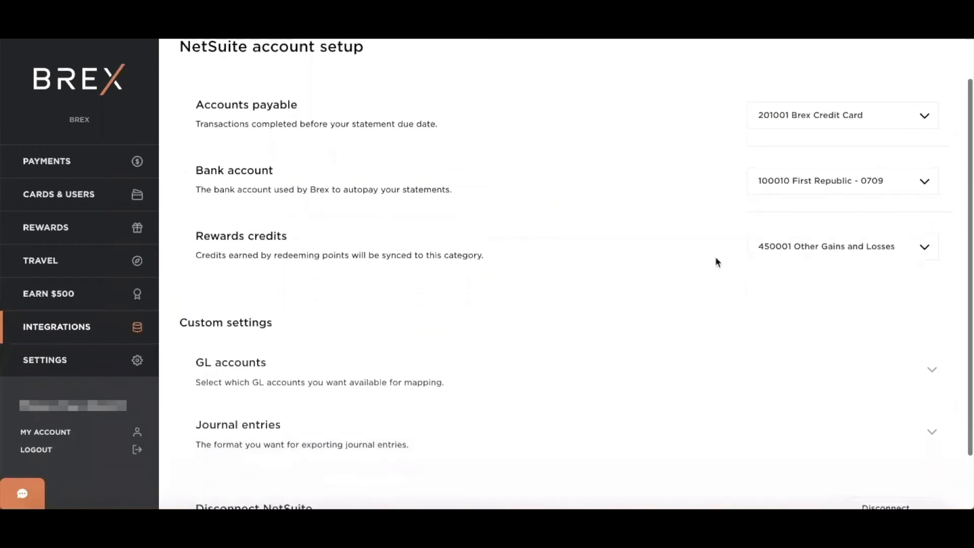
scroll(717, 261, "down", 1)
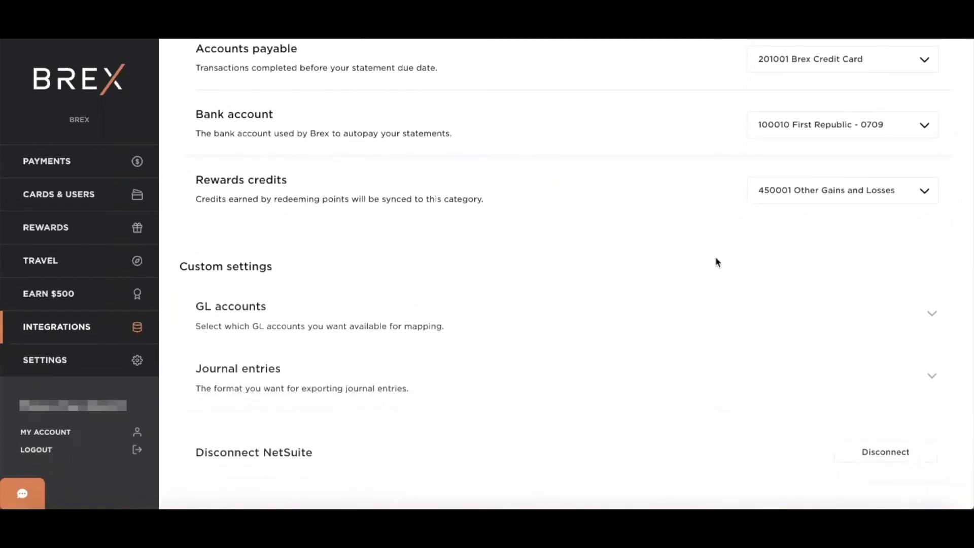
left_click(705, 307)
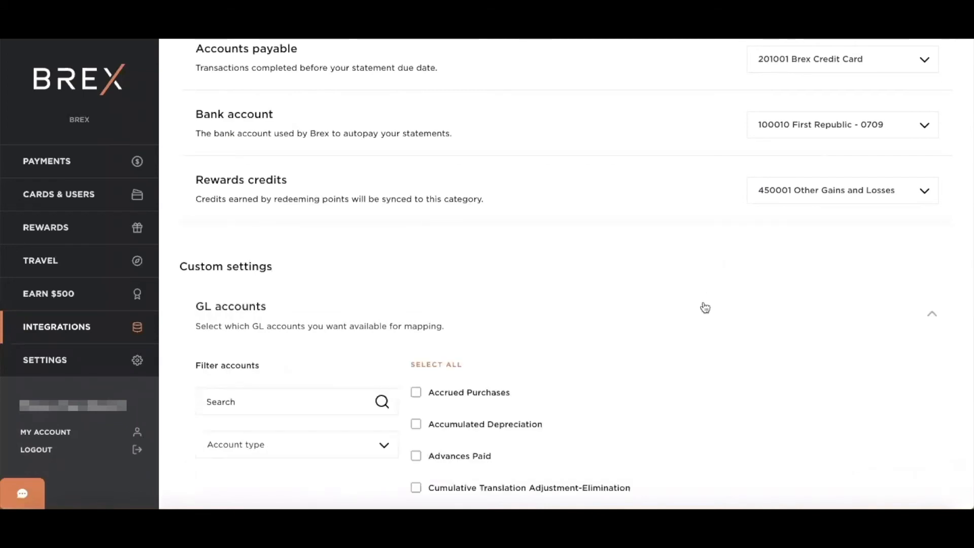
scroll(705, 307, "down", 3)
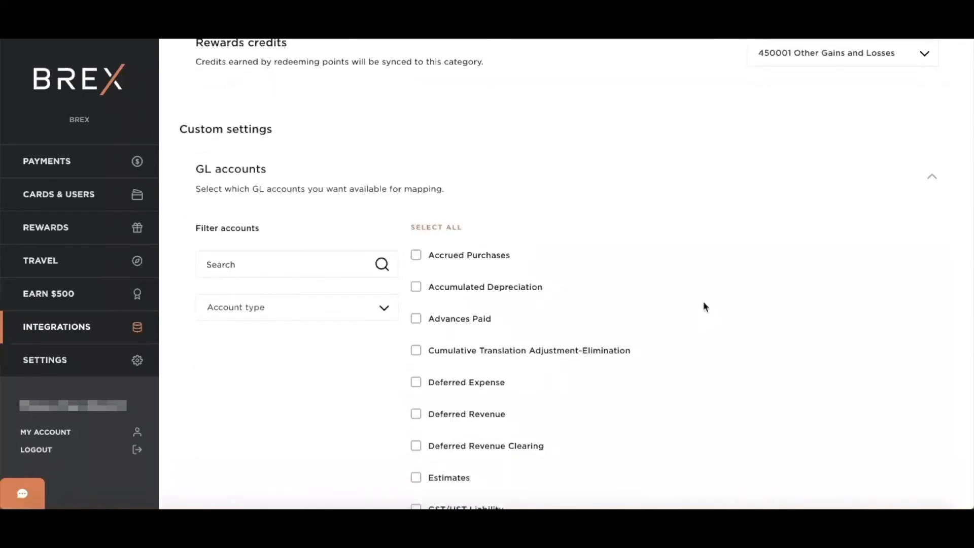
scroll(704, 307, "down", 1)
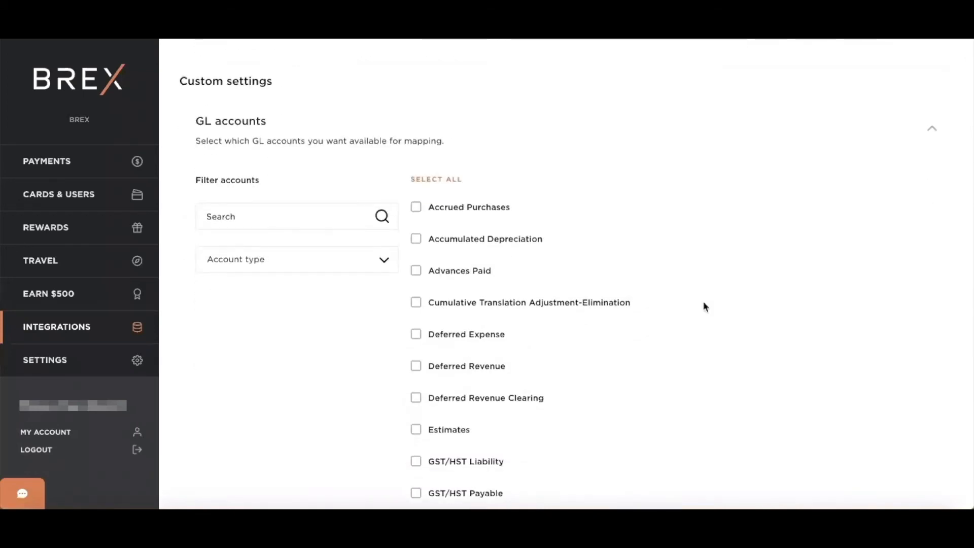
scroll(704, 303, "down", 1)
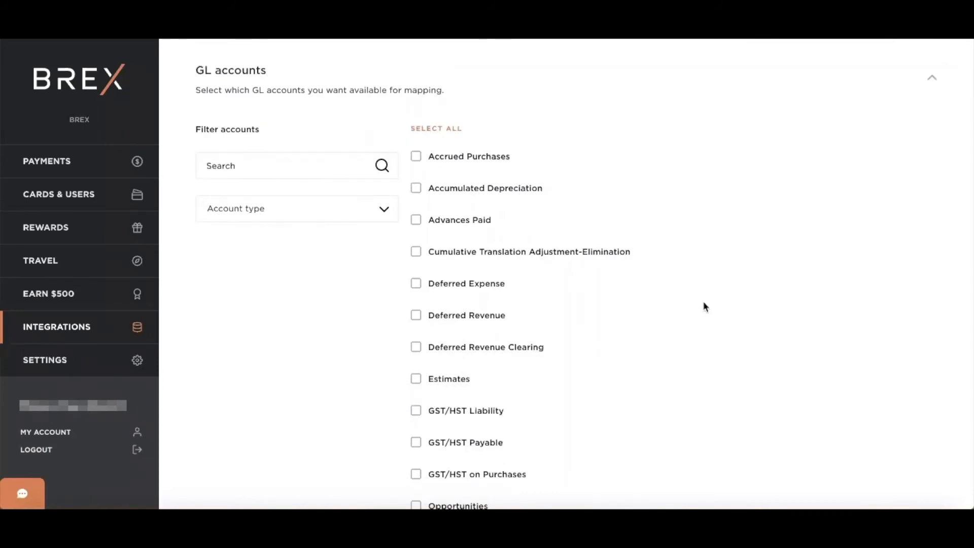
scroll(704, 306, "up", 1)
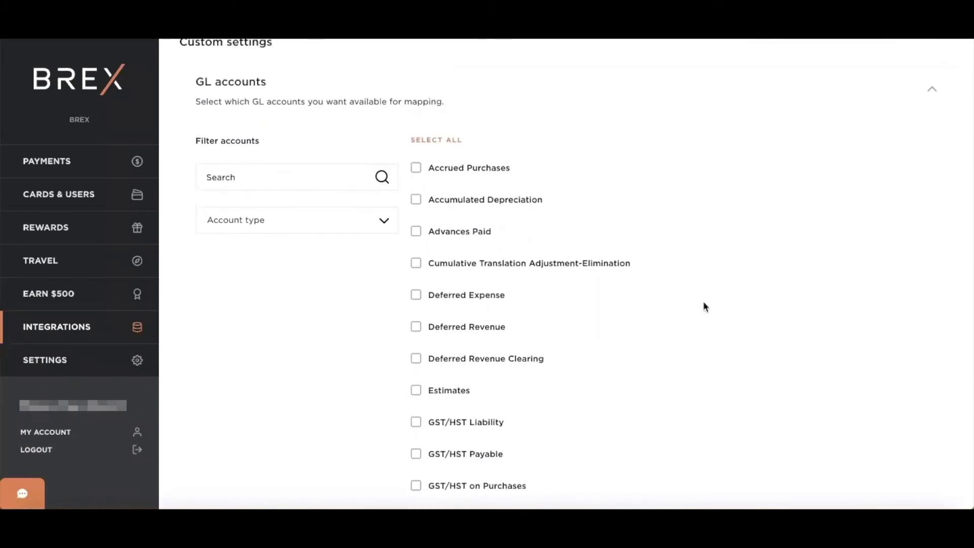
left_click(685, 109)
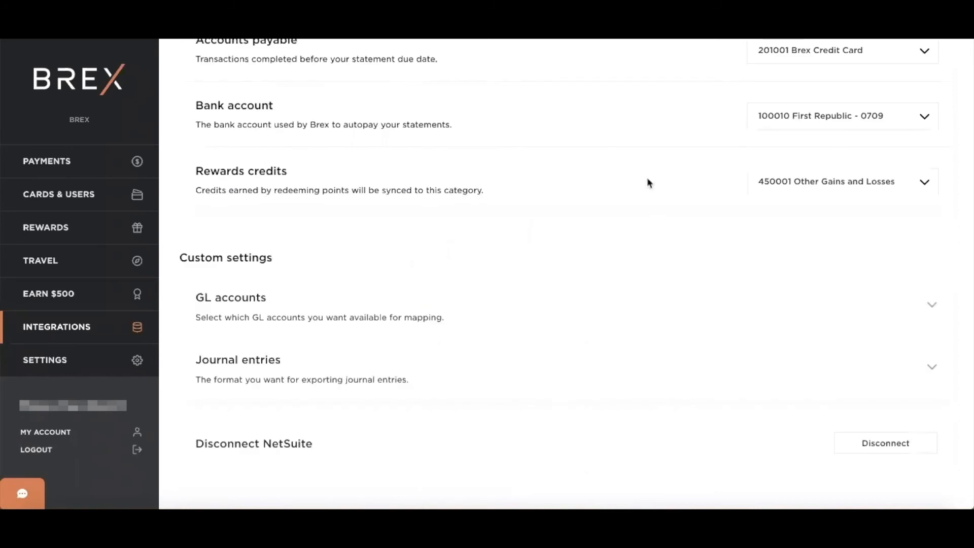
Try the batch periods for exporting journal entries, including Week and Month, and choose a single journal entry for each transaction
left_click(586, 369)
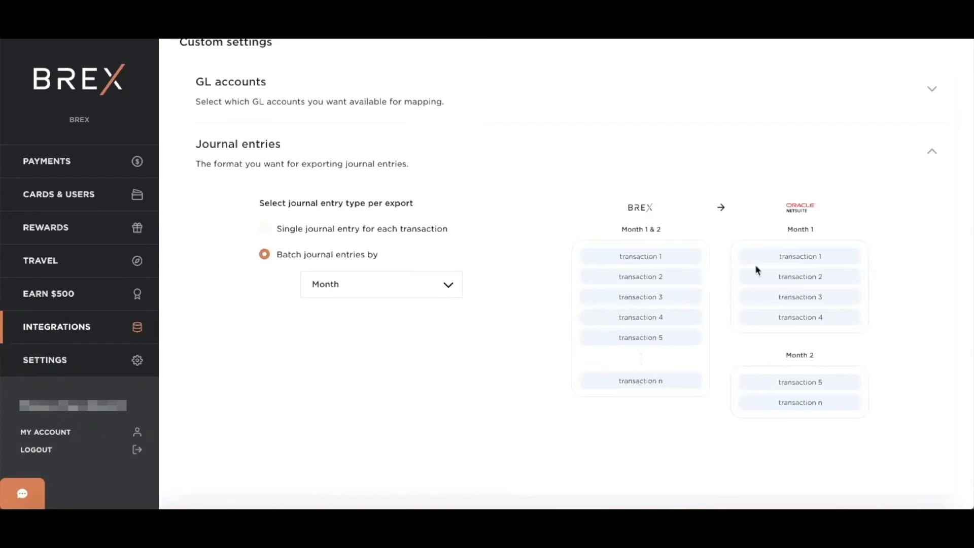
left_click(451, 290)
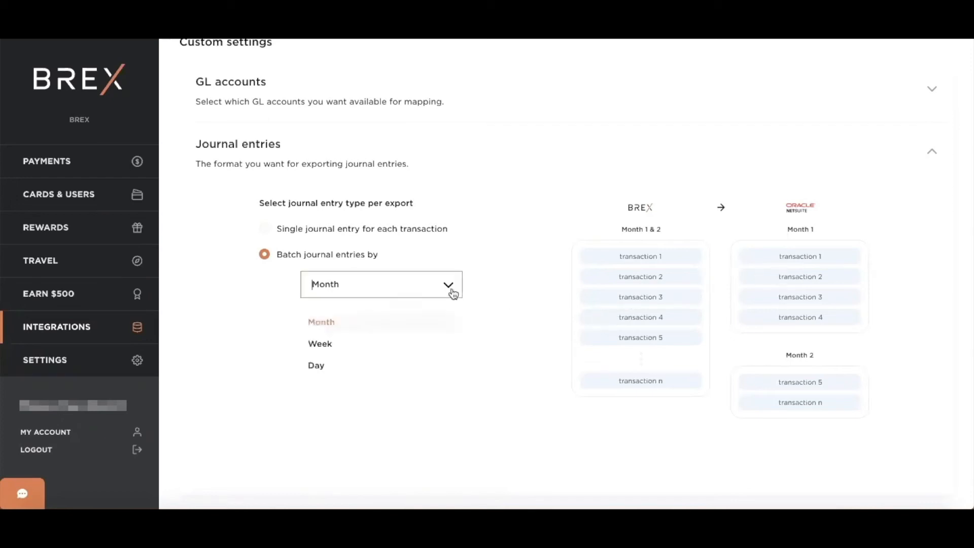
left_click(422, 339)
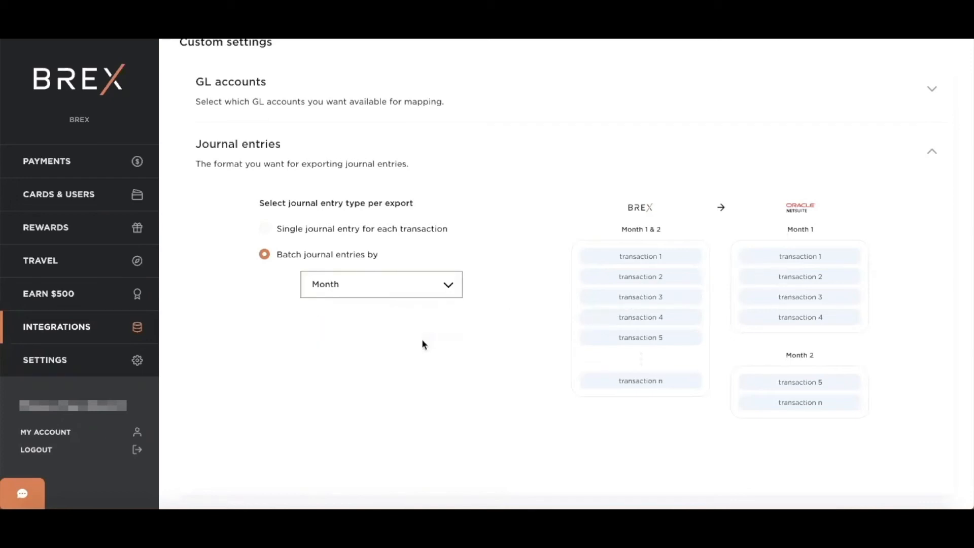
left_click(446, 291)
left_click(413, 371)
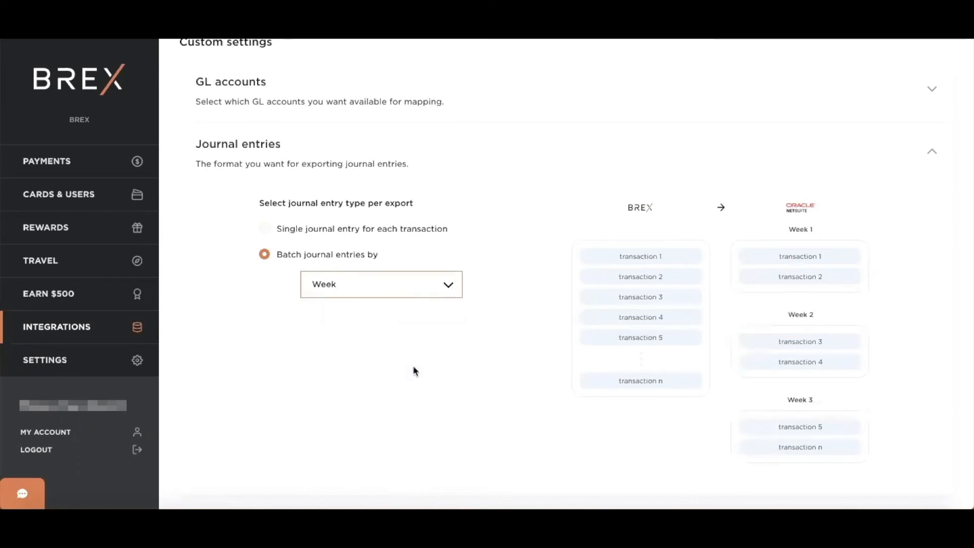
left_click(440, 286)
left_click(412, 331)
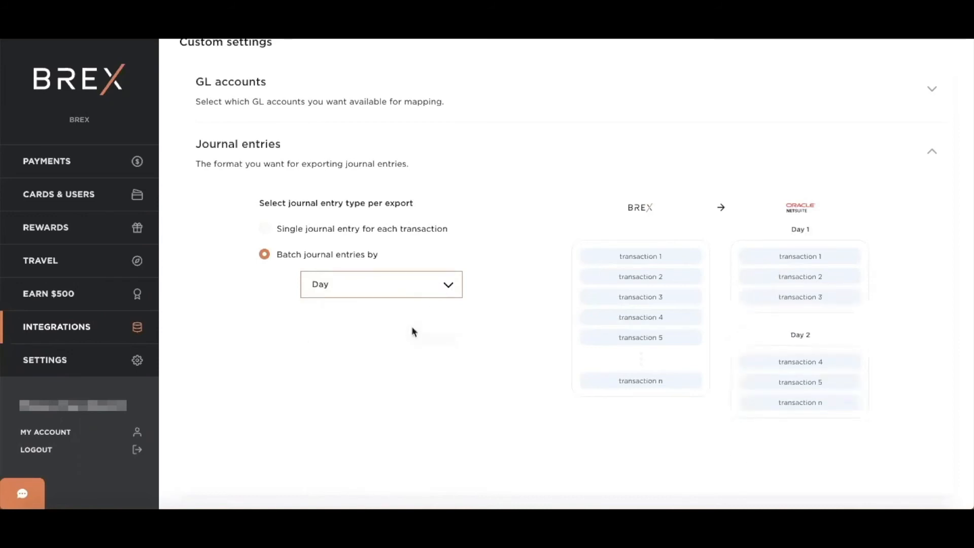
left_click(264, 230)
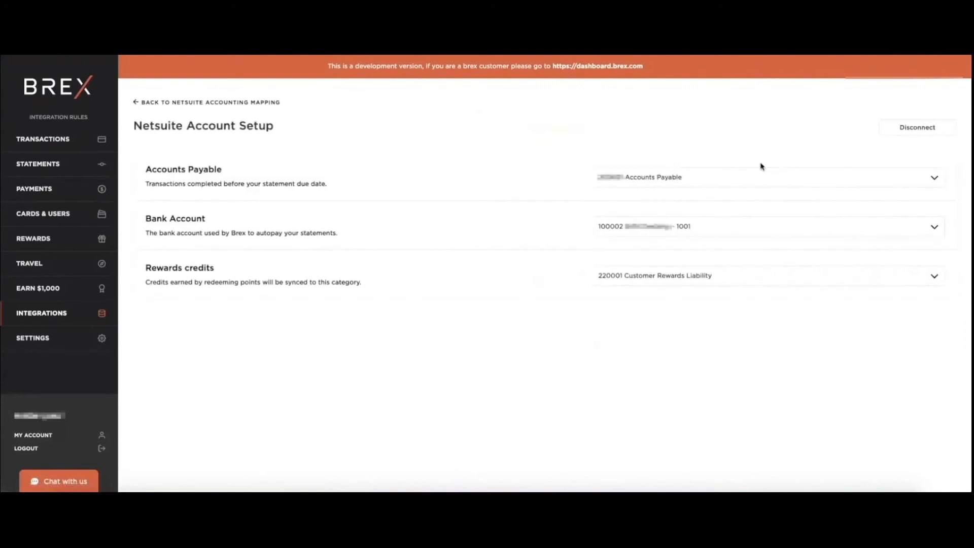
Return to the NetSuite accounting mapping, examine the category, department, location and merchant mappings, and start Review & Export
left_click(139, 108)
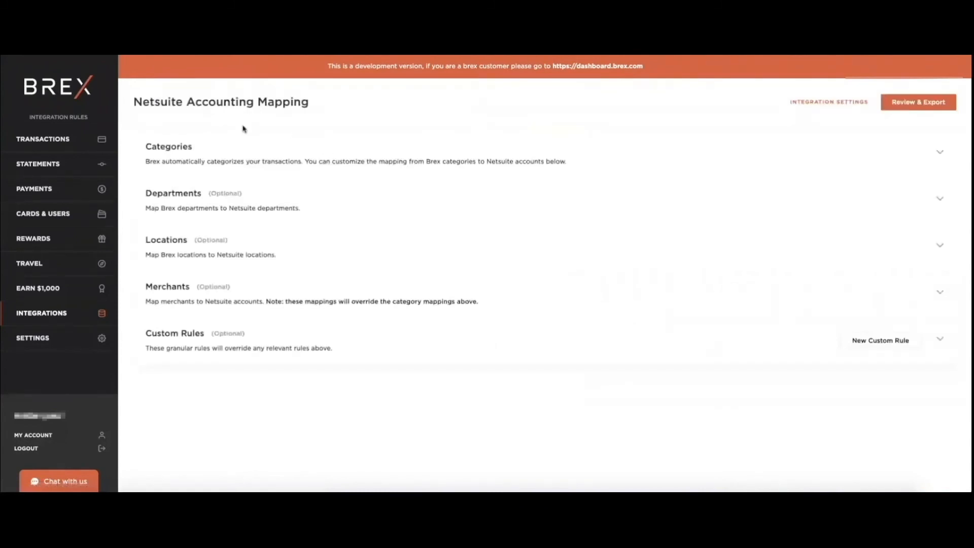
left_click(355, 145)
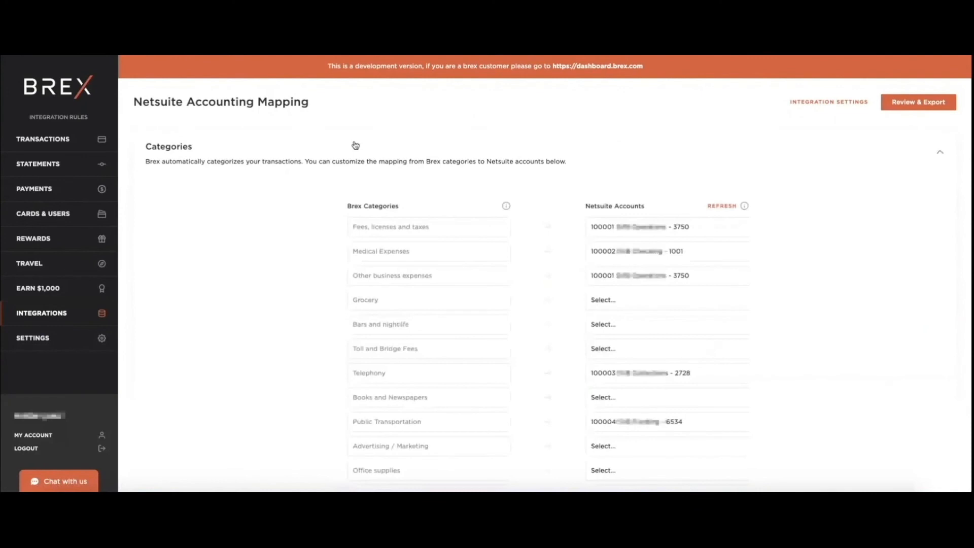
left_click(382, 152)
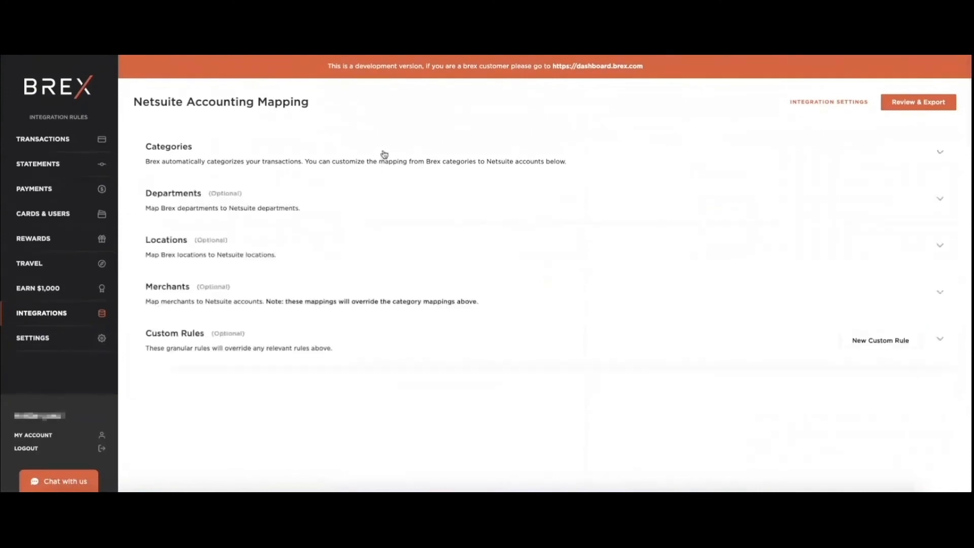
left_click(354, 206)
left_click(360, 208)
left_click(341, 254)
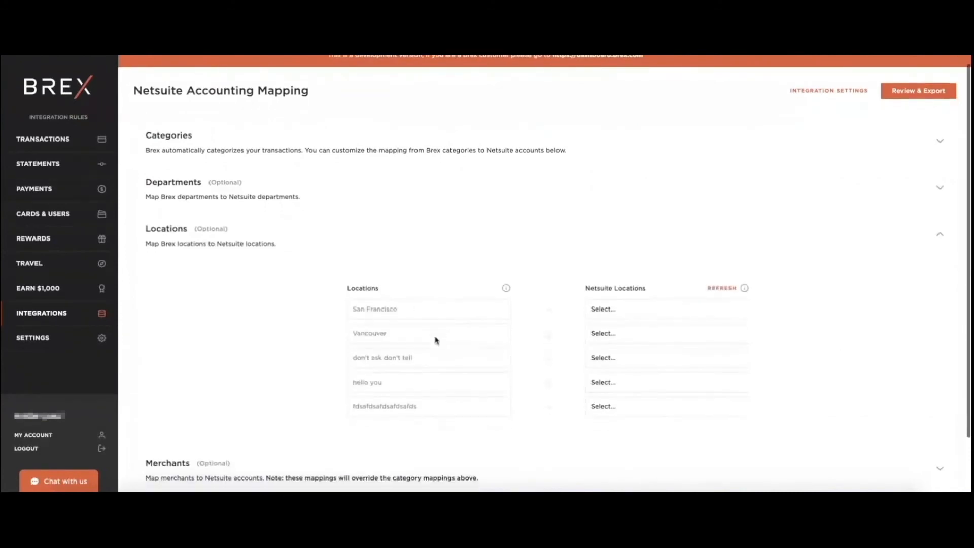
left_click(358, 238)
left_click(325, 304)
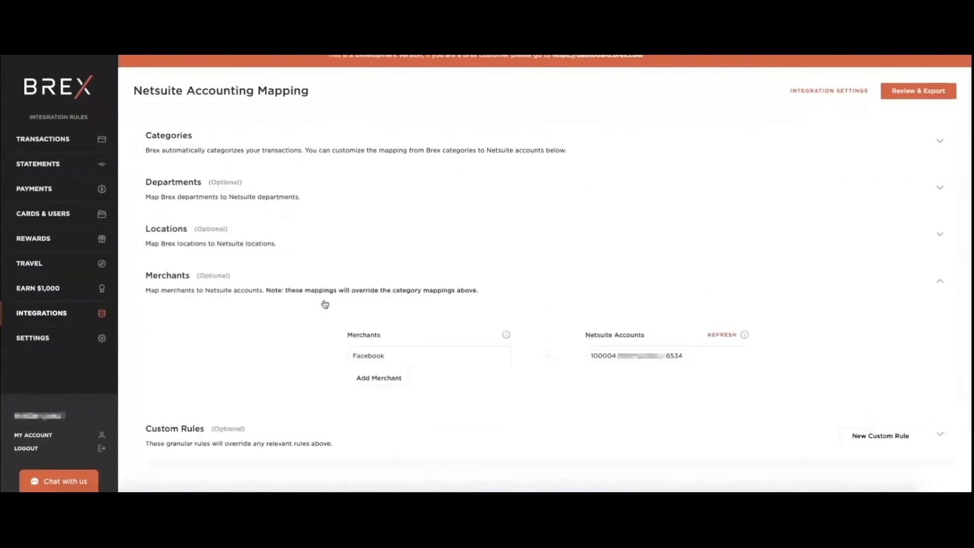
left_click(328, 288)
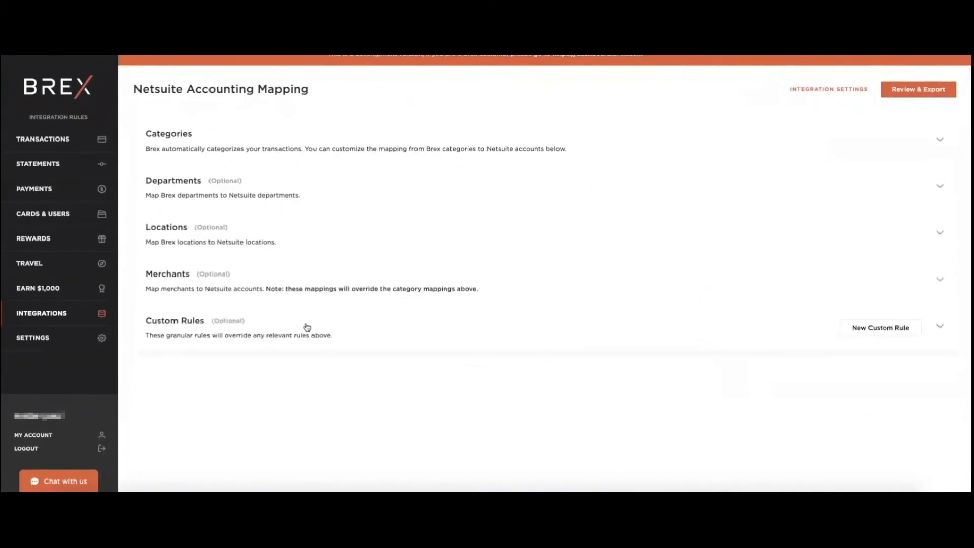
scroll(572, 198, "up", 1)
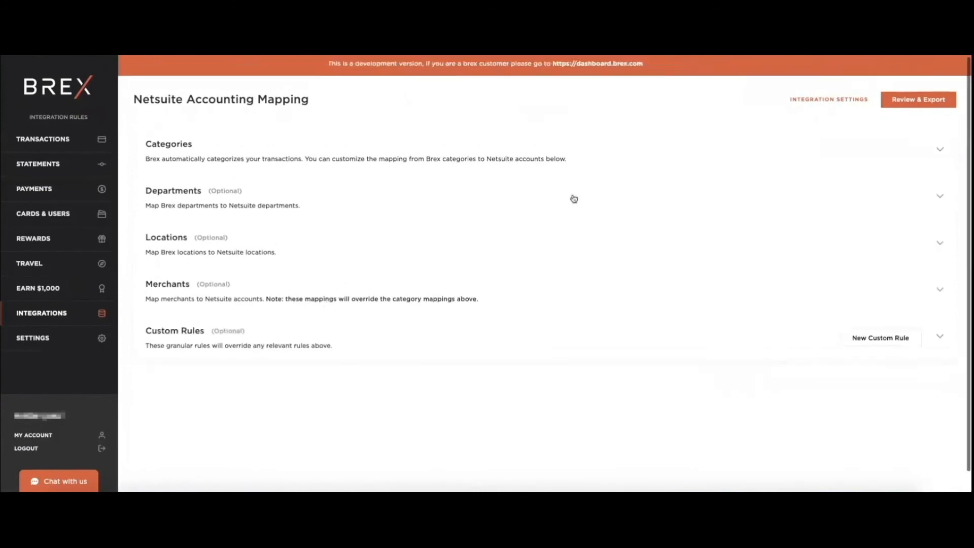
left_click(911, 104)
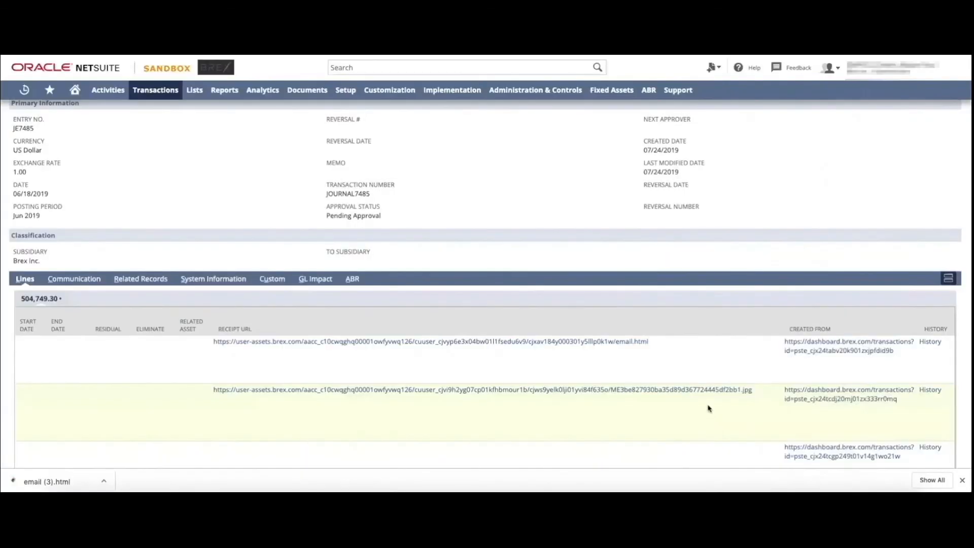
View the receipt image linked on the second line of the exported NetSuite journal entry and return to the entry
left_click(711, 394)
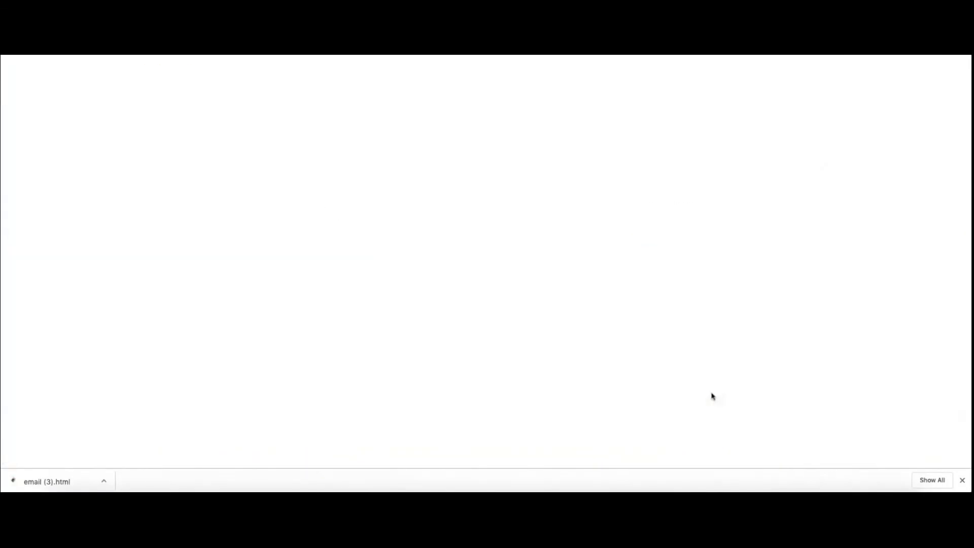
left_click(863, 491)
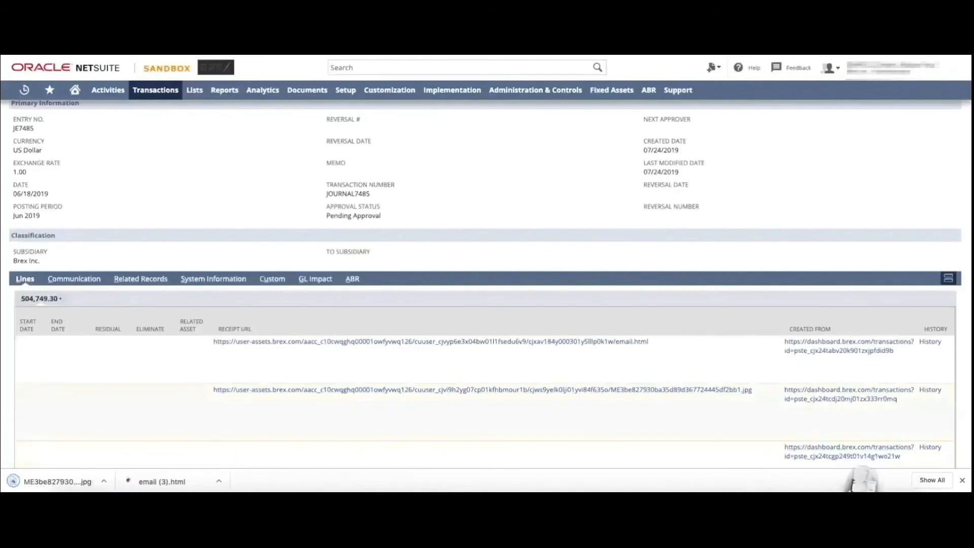
left_click(862, 477)
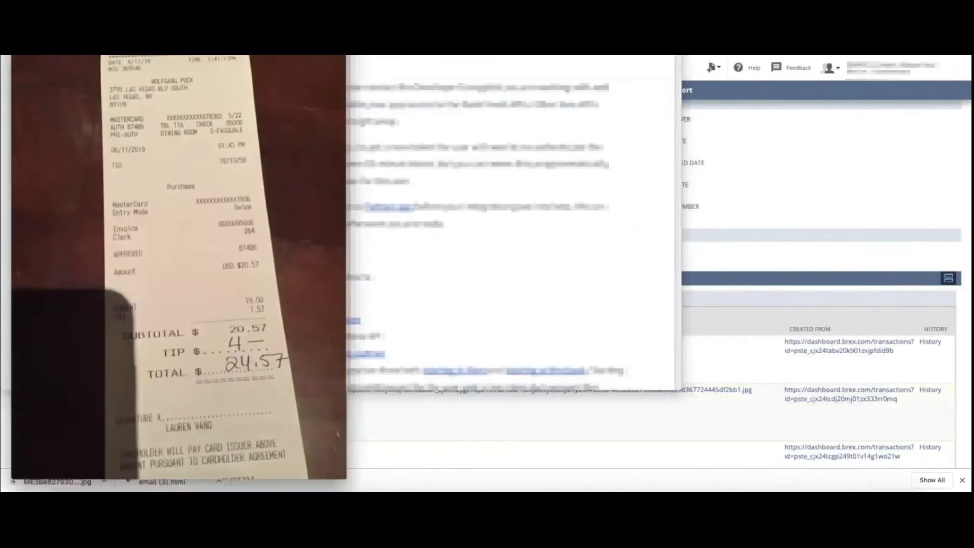
left_click(726, 347)
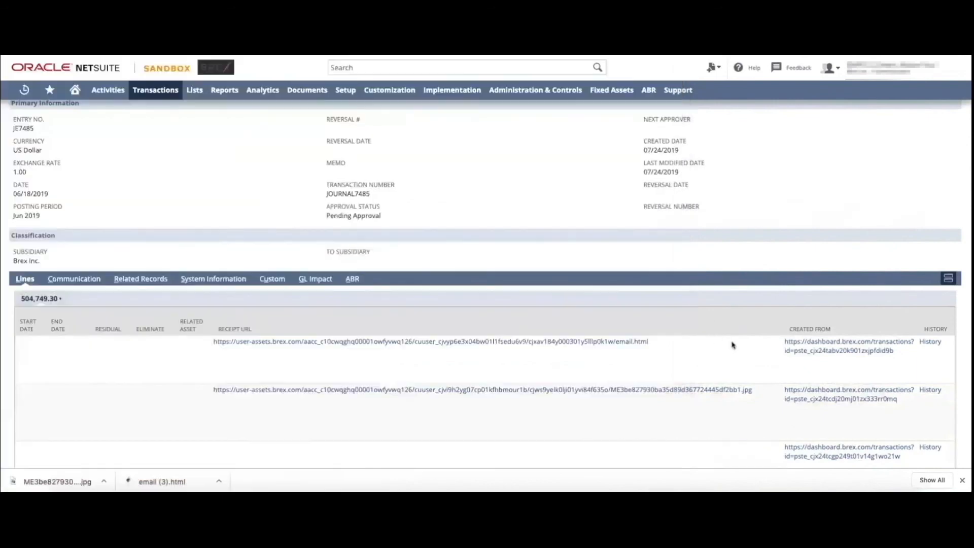
View the source Brex transaction of the first journal line, close it, and examine the accounts and departments on the entry's lines
left_click(811, 347)
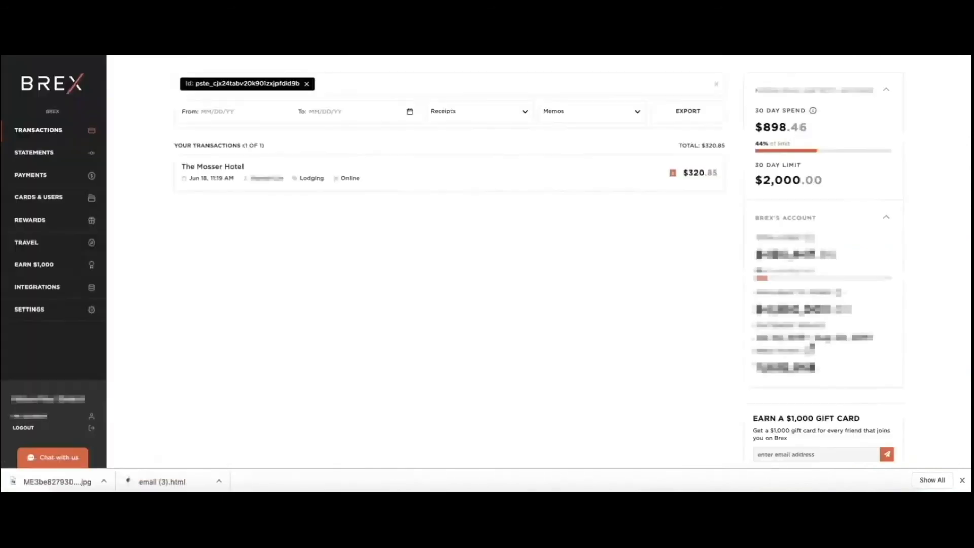
key("super+w")
scroll(542, 406, "left", 10)
scroll(541, 406, "left", 3)
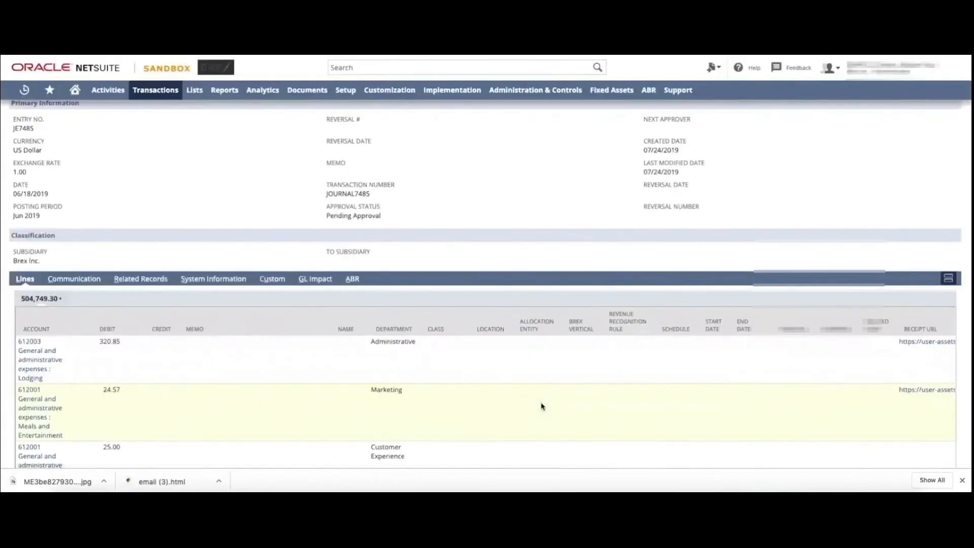